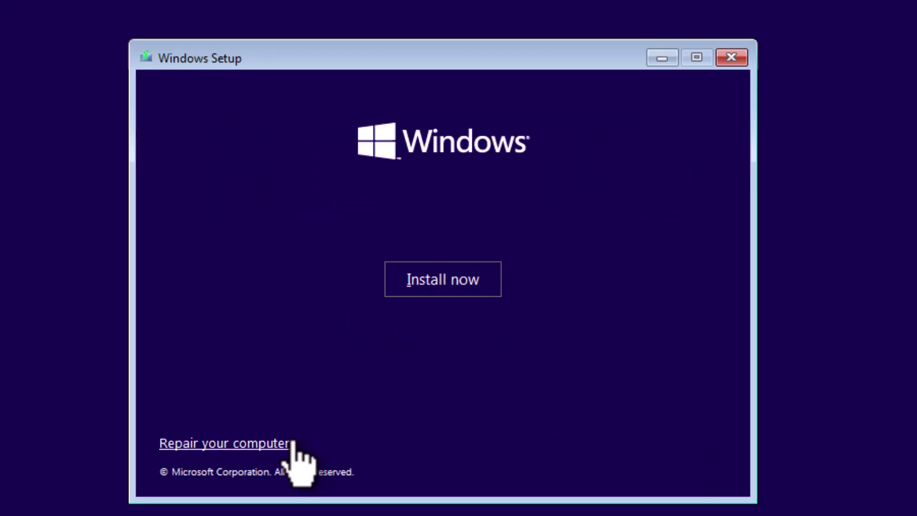
Open the Command Prompt from the advanced troubleshooting options for repairing the computer.
left_click(235, 443)
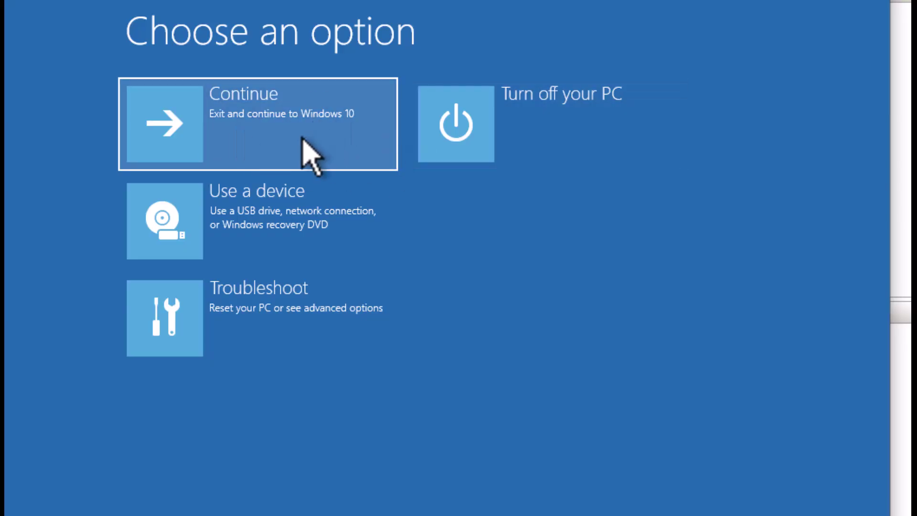
left_click(275, 314)
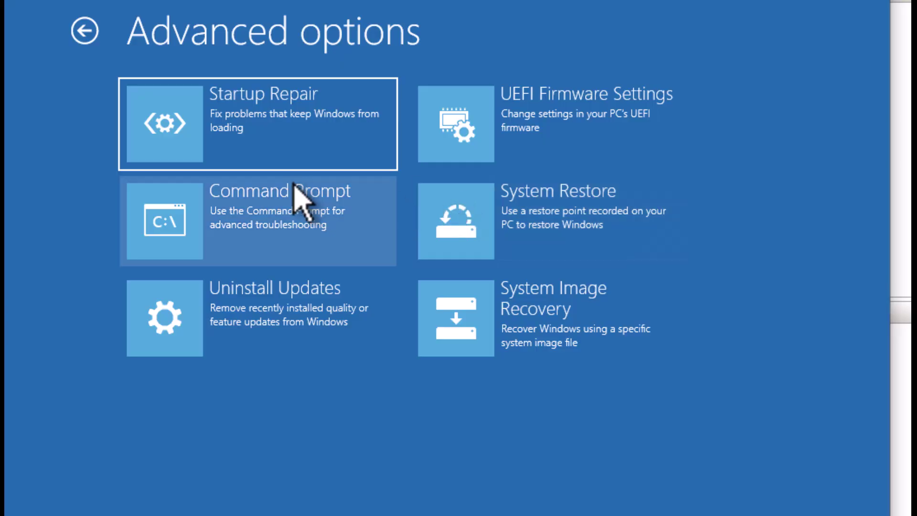
left_click(286, 232)
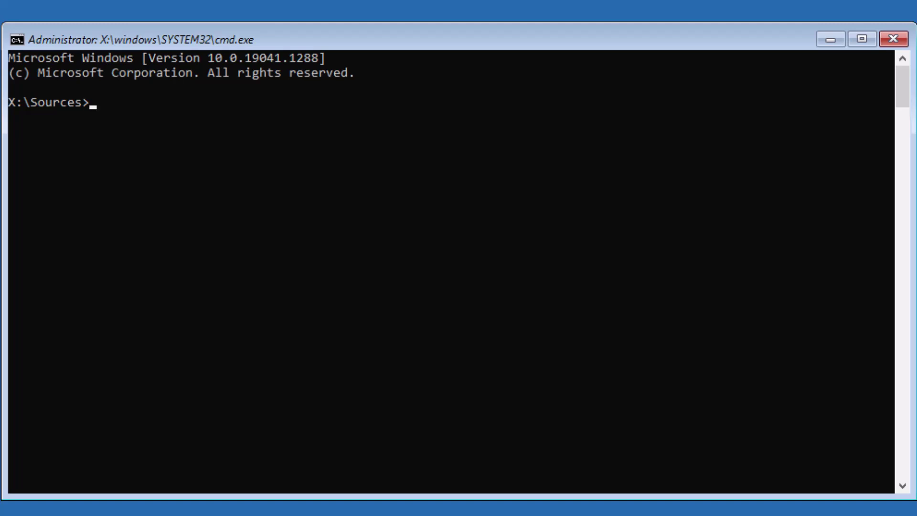
Start DiskPart and list the disks on the computer.
left_click(224, 173)
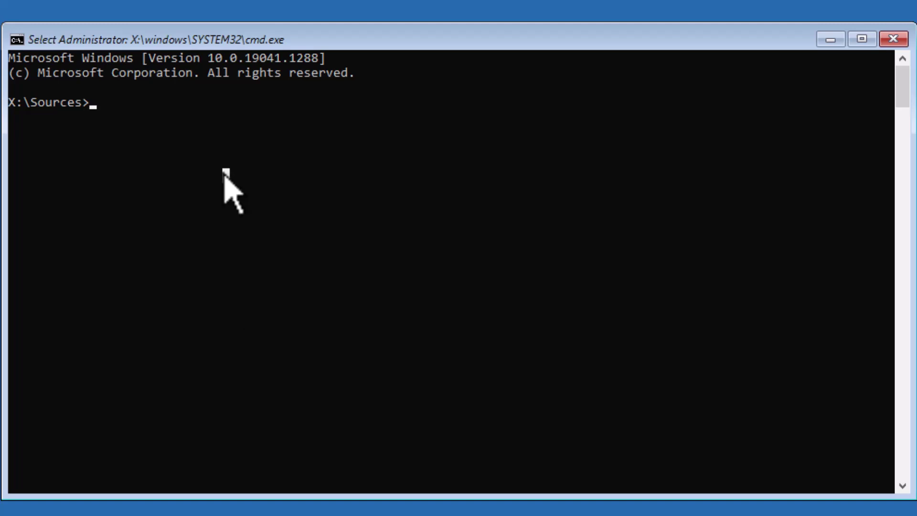
type("diskpart")
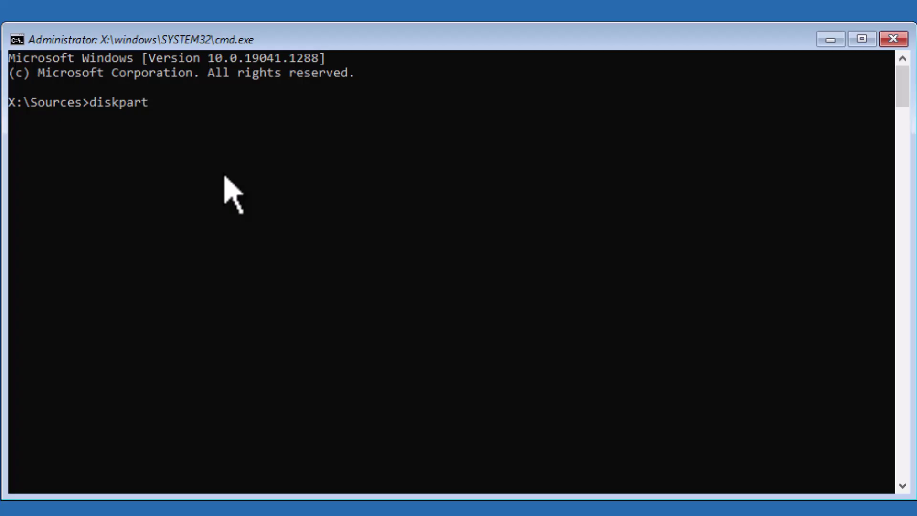
key("Return")
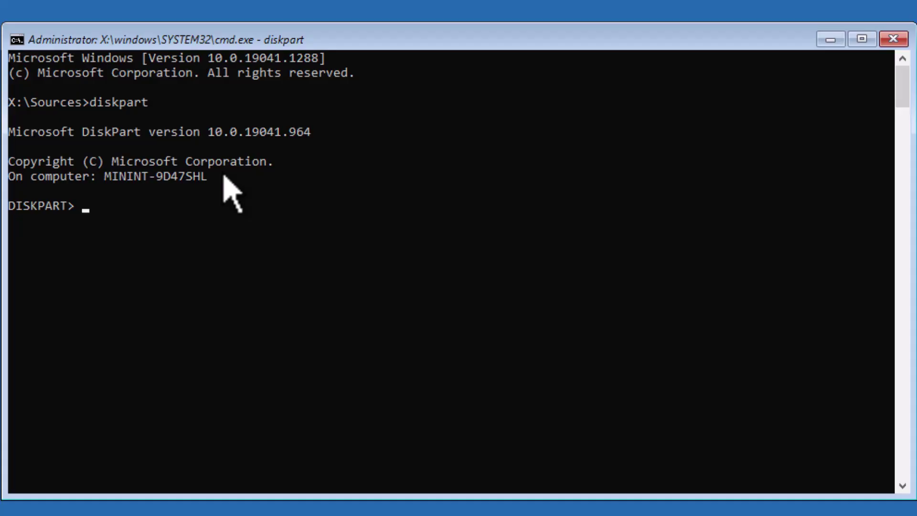
type("list disk")
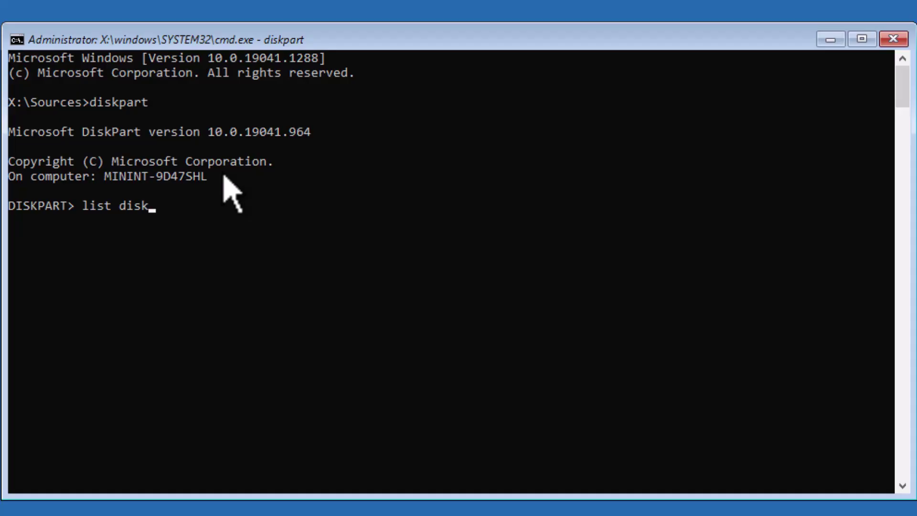
key("Return")
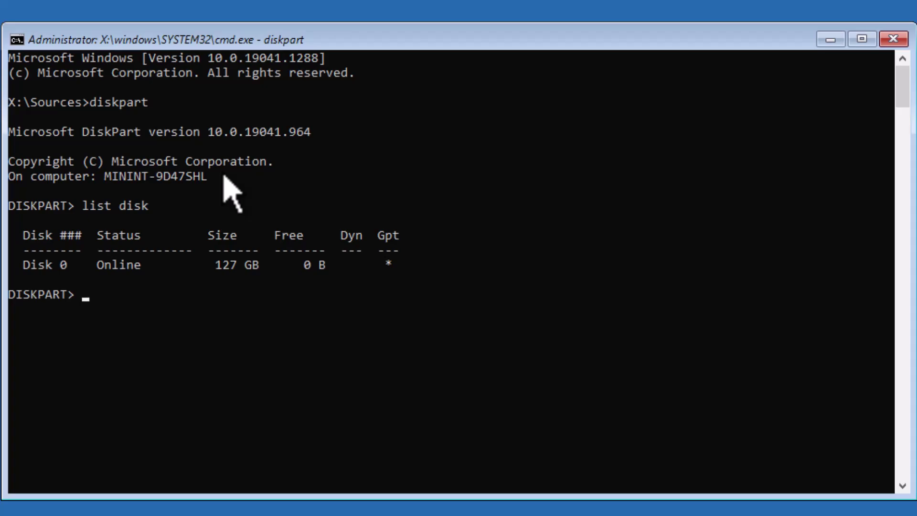
Select disk 0 in DiskPart and list its partitions.
type("select disk 0")
key("Return")
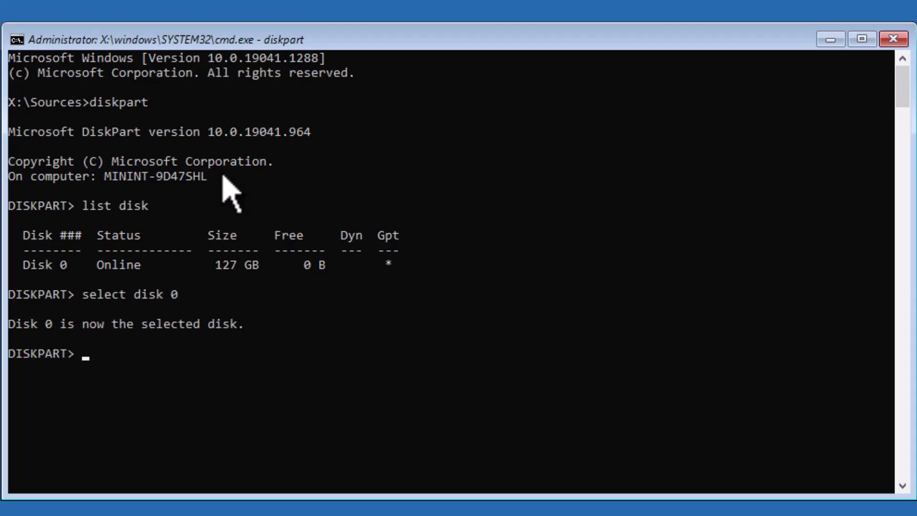
type("list partition")
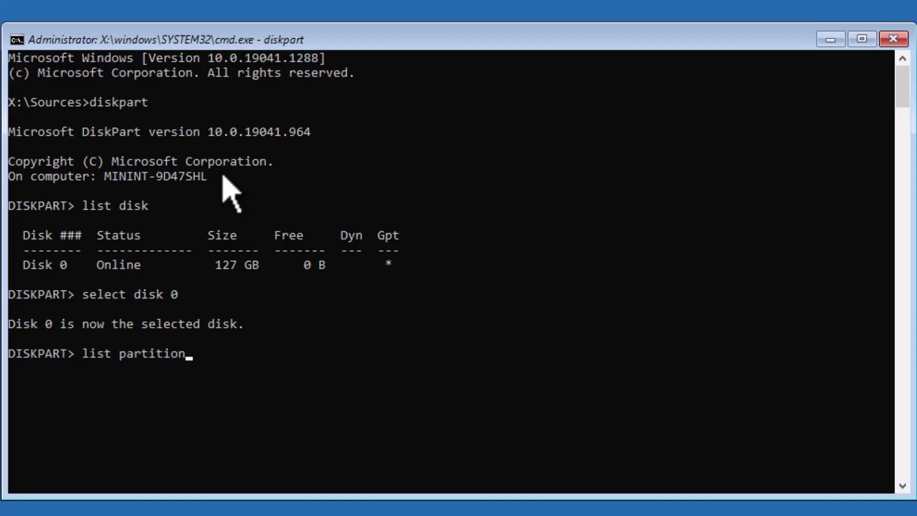
key("Return")
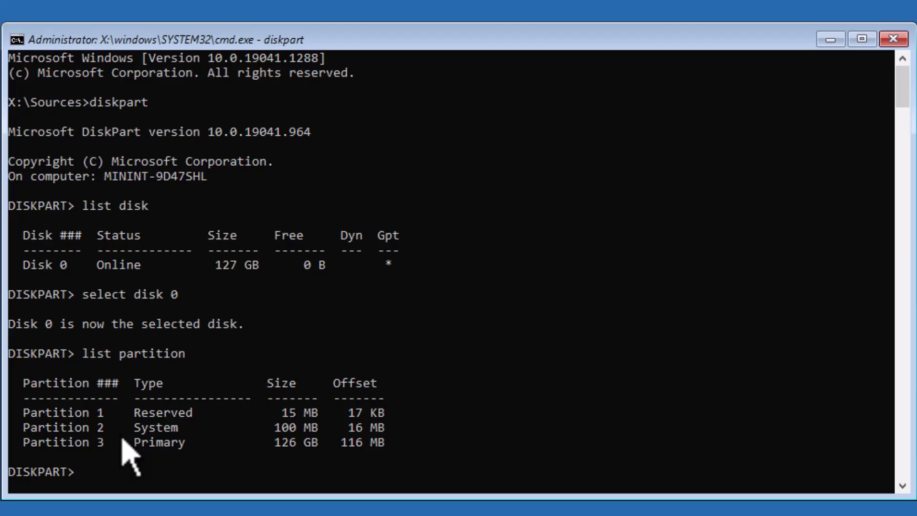
Select partition 2, the System partition, assign it drive letter S, and exit DiskPart.
type("select partition ")
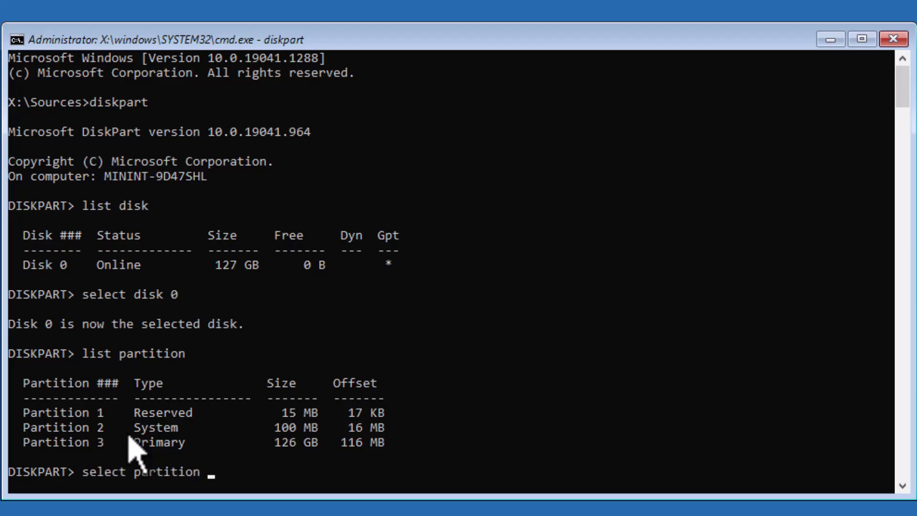
type("2")
key("Return")
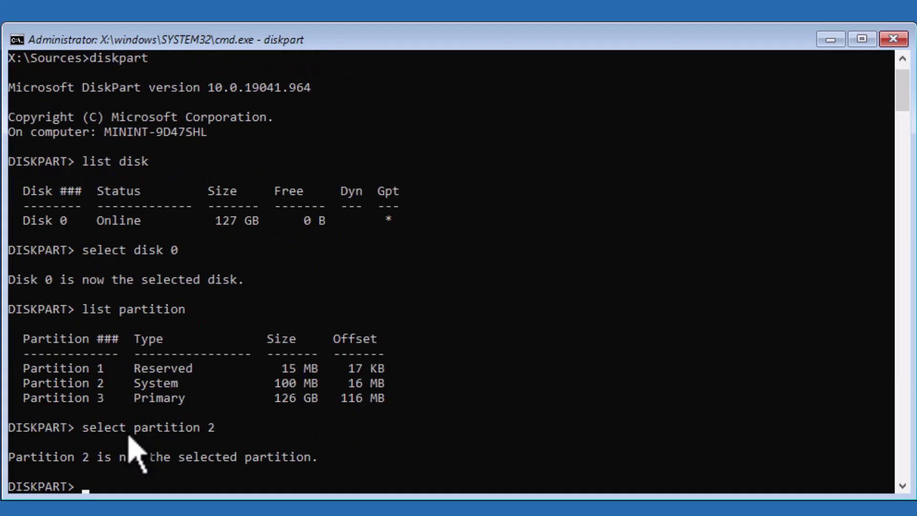
type("assign letter")
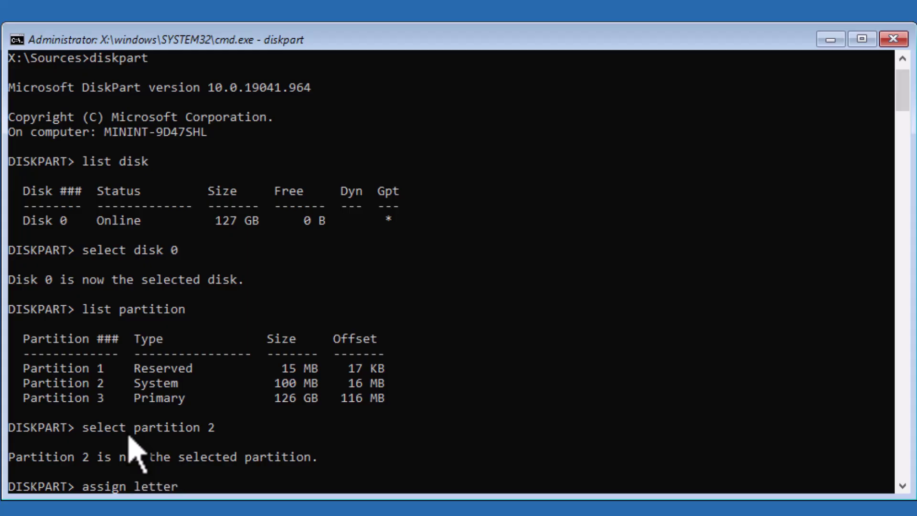
type("=S")
key("Return")
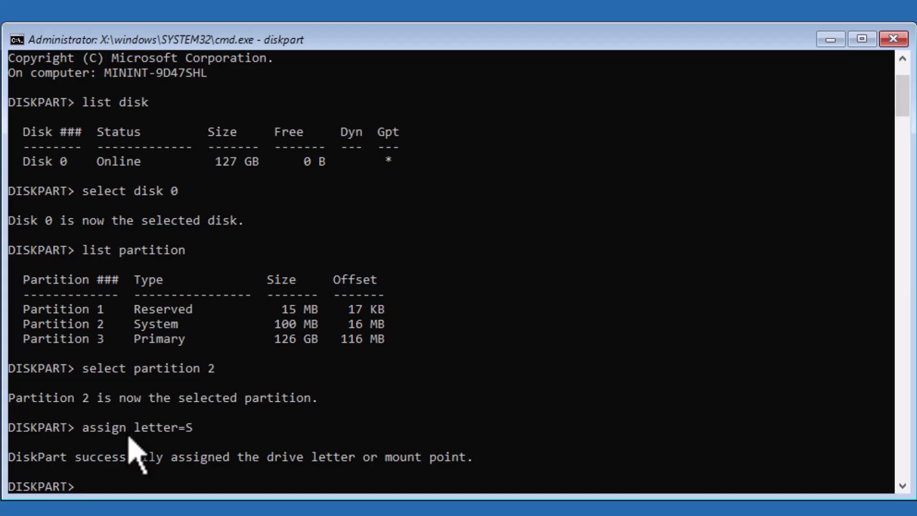
type("exit")
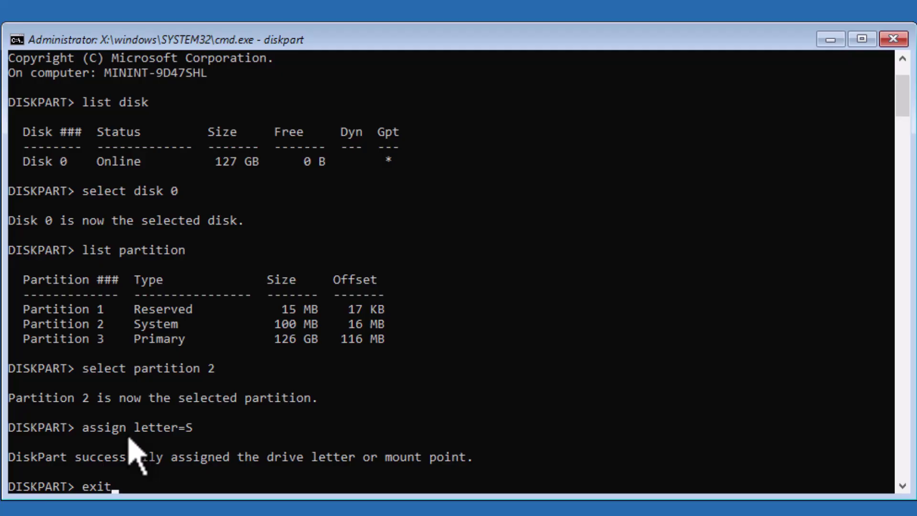
key("Return")
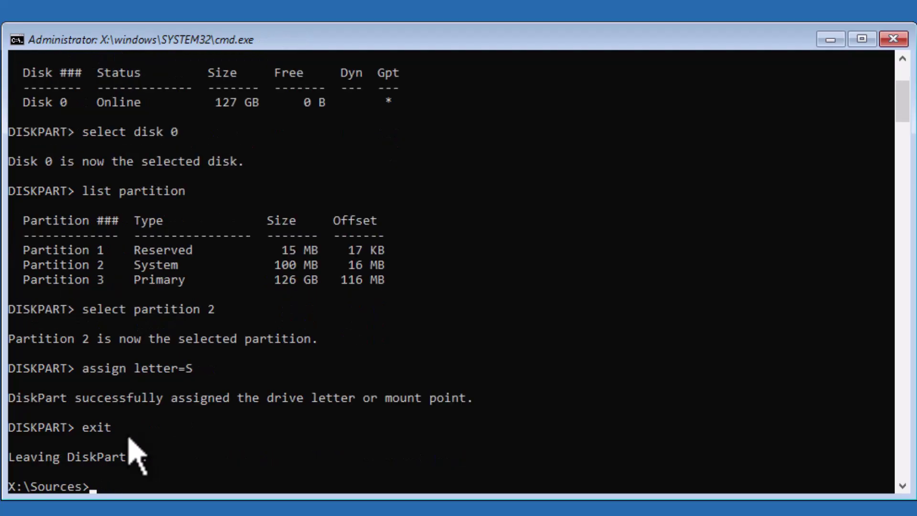
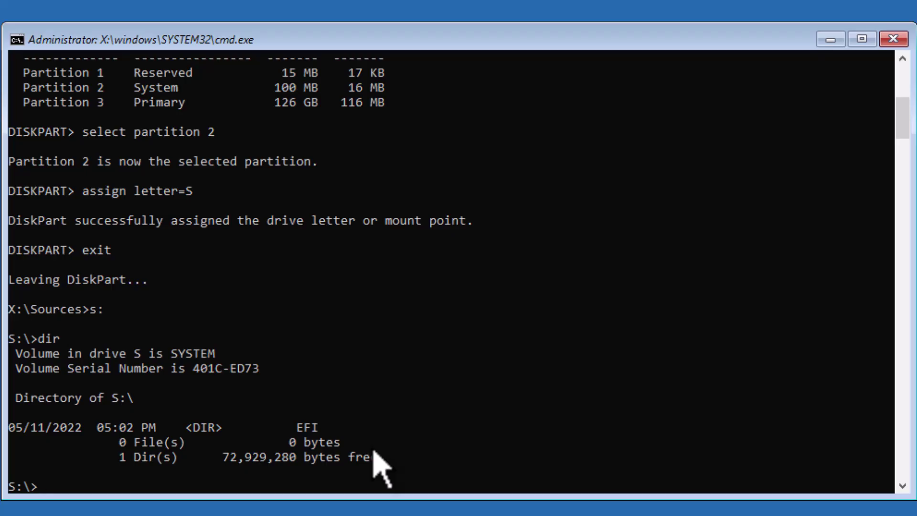
Switch to drive C and list the contents of its root directory.
type("c:")
key("Return")
type("dir")
key("Return")
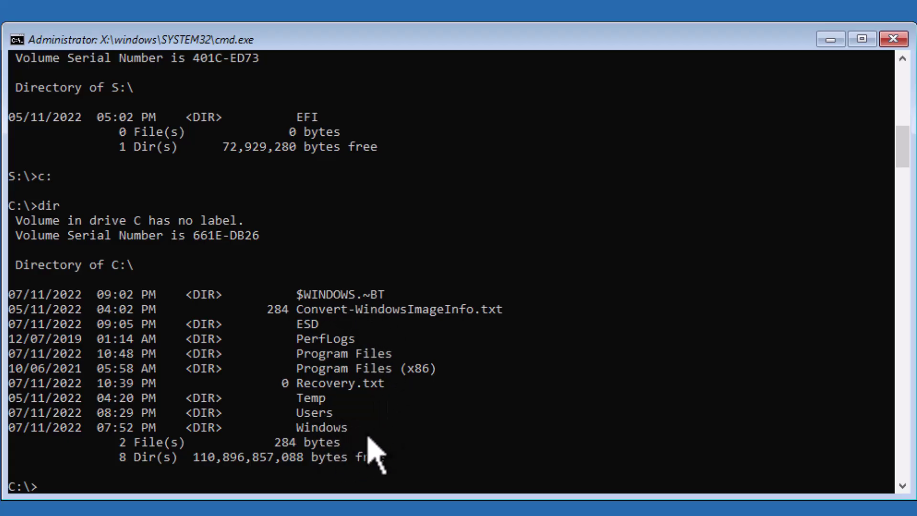
Change to the Users directory on drive C and list its contents.
type("cd users")
key("Return")
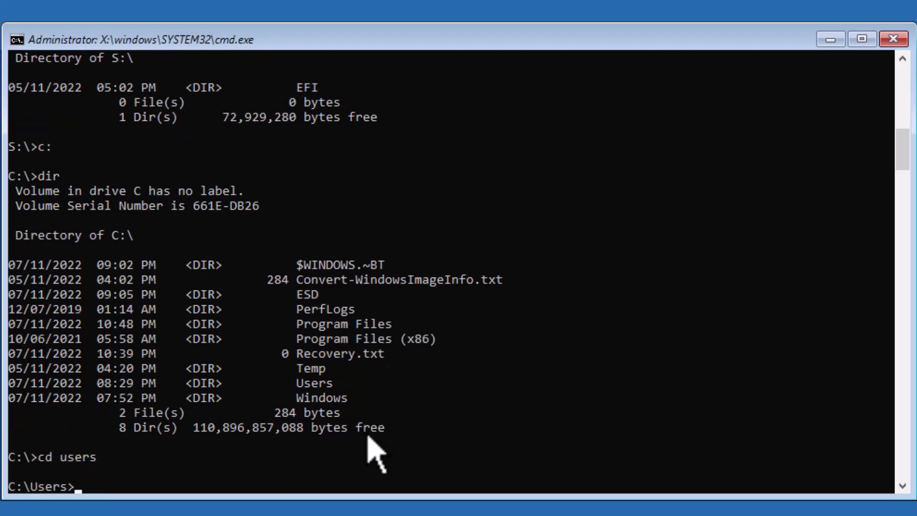
type("dir")
key("Return")
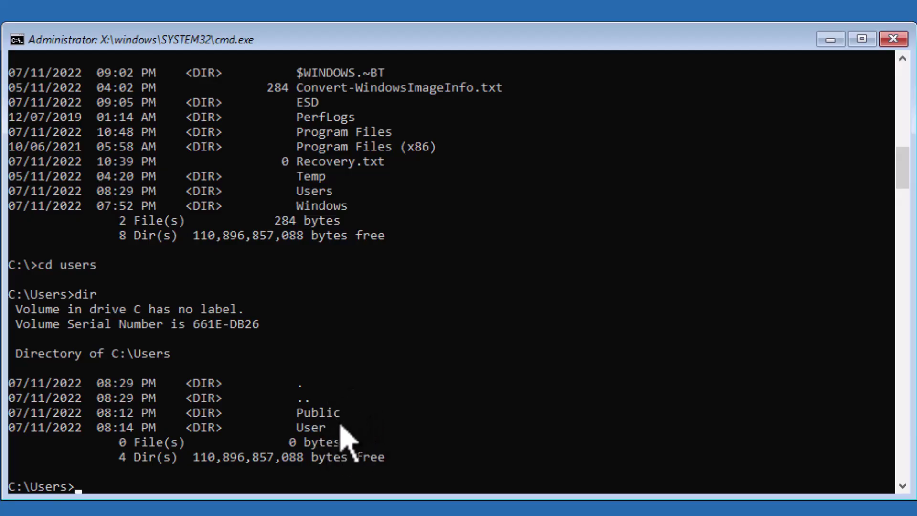
Change to the Documents directory inside C:\Users\User and list its files.
type("c")
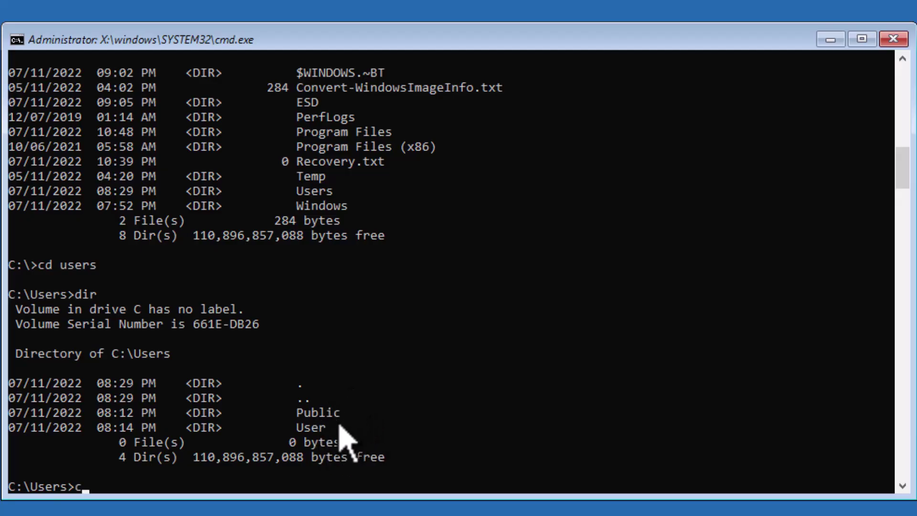
type("d user")
key("Return")
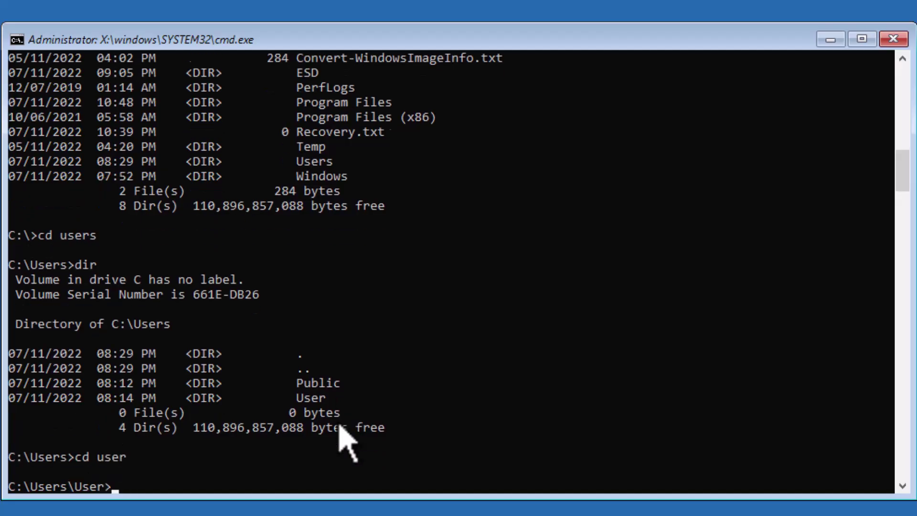
type("cd do")
key("Tab")
key("Return")
type("dir")
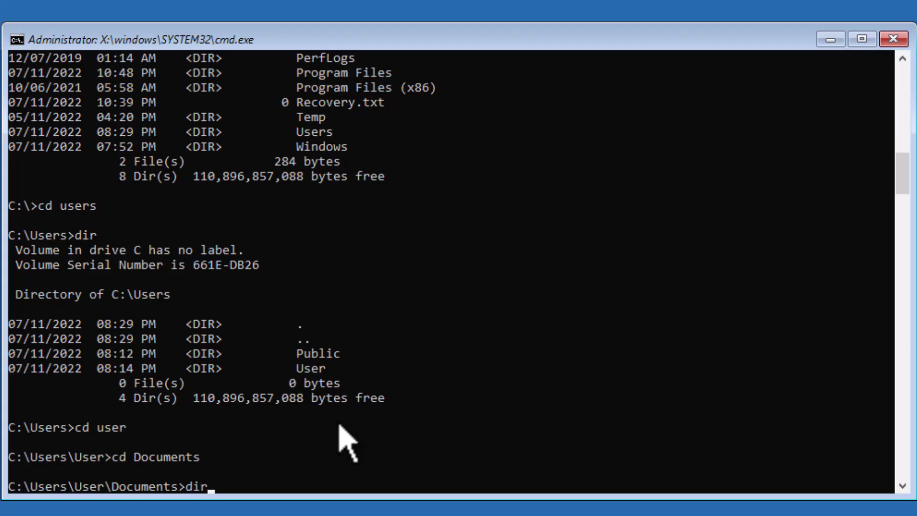
key("Return")
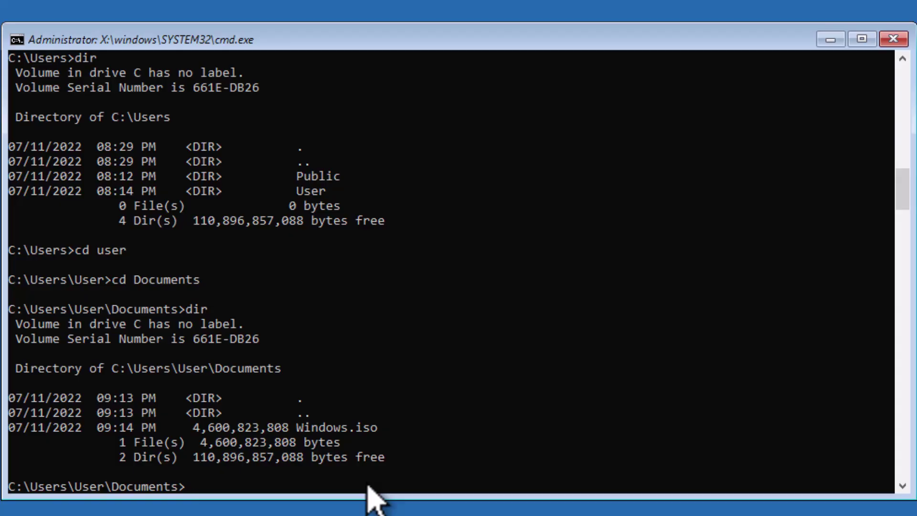
Switch back to drive S and list its directory contents.
type("s:")
key("Return")
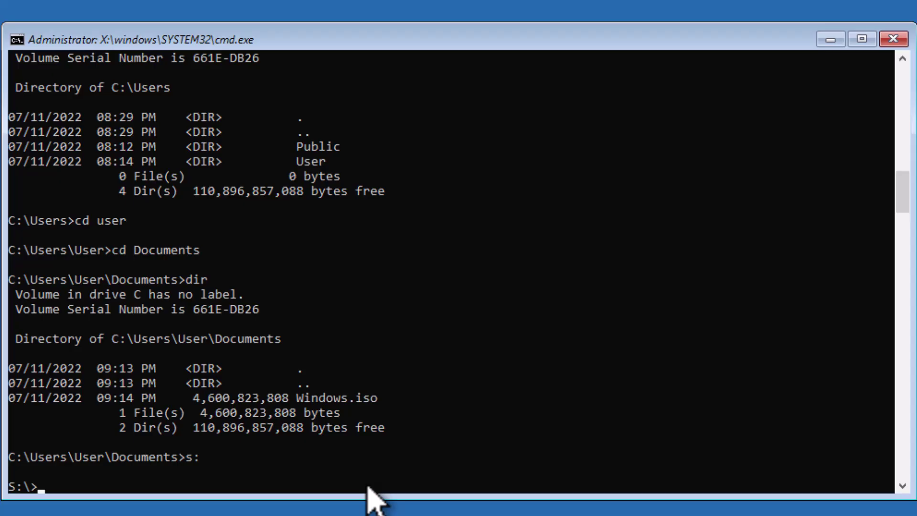
type("dir")
key("Return")
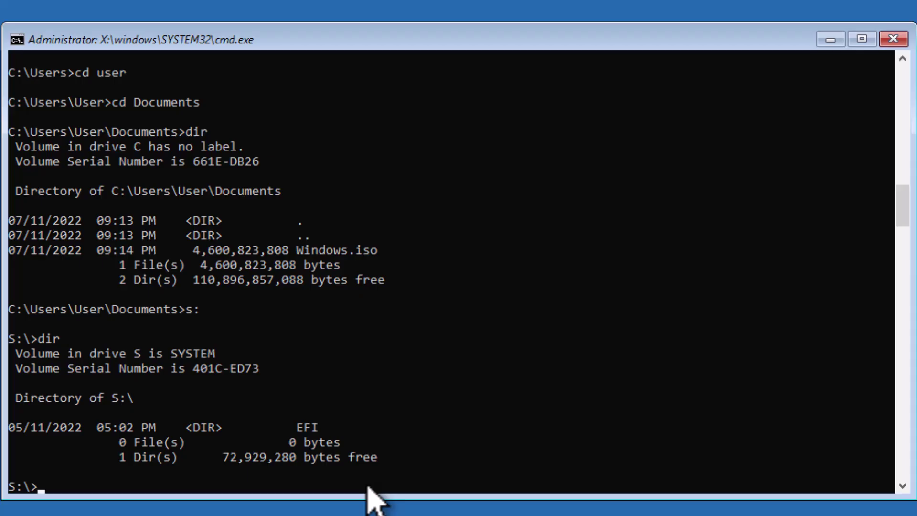
Run the format command on drive S with the FAT32 file system, using "format S: /FS:FAT32".
type("formet S:")
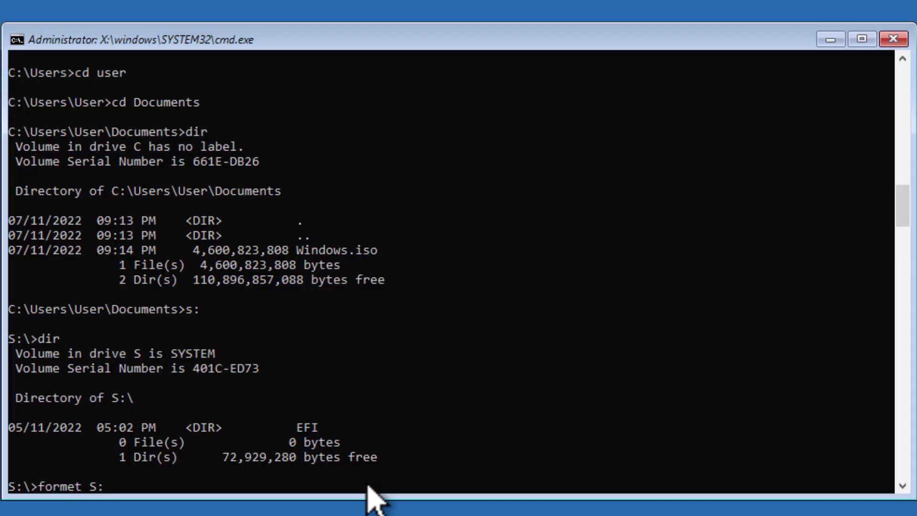
type(" /FS:FAT32")
key("Left")
key("Left")
key("Left")
key("Left")
key("Left")
key("Left")
key("Left")
key("Left")
key("Left")
key("Left")
key("Left")
key("Left")
key("Left")
key("Left")
key("BackSpace")
type("a")
key("Right")
key("Right")
key("Right")
key("Right")
key("Right")
key("Right")
key("Right")
key("Right")
key("Return")
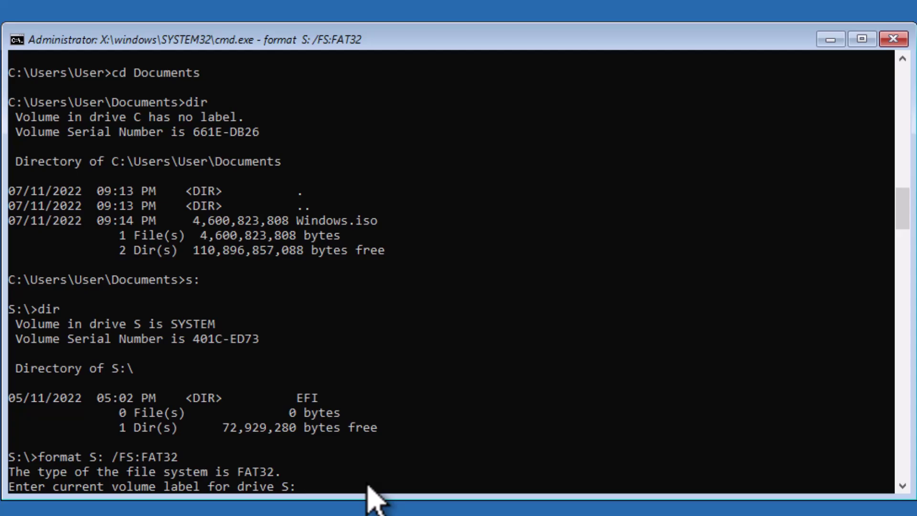
Enter System as drive S's current label, approve the format and forced dismount, and set the new volume label to System.
type("System")
key("Return")
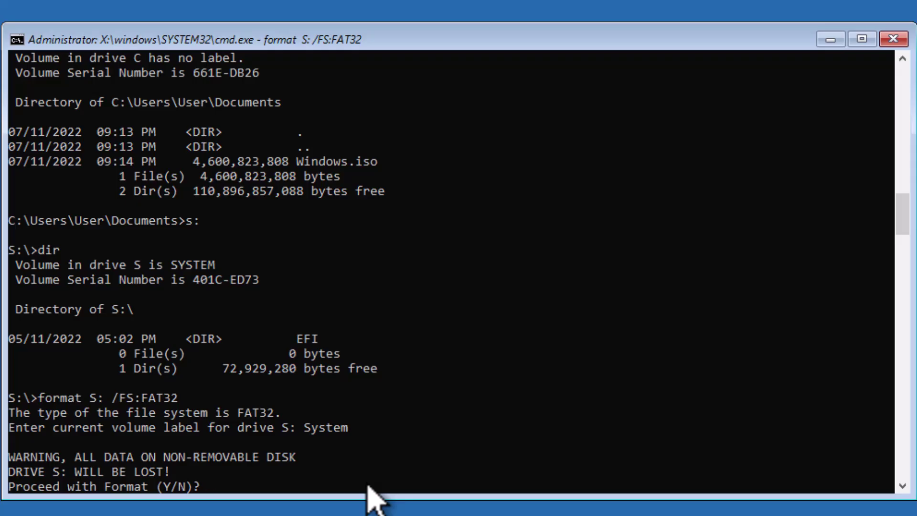
type("Y")
key("Return")
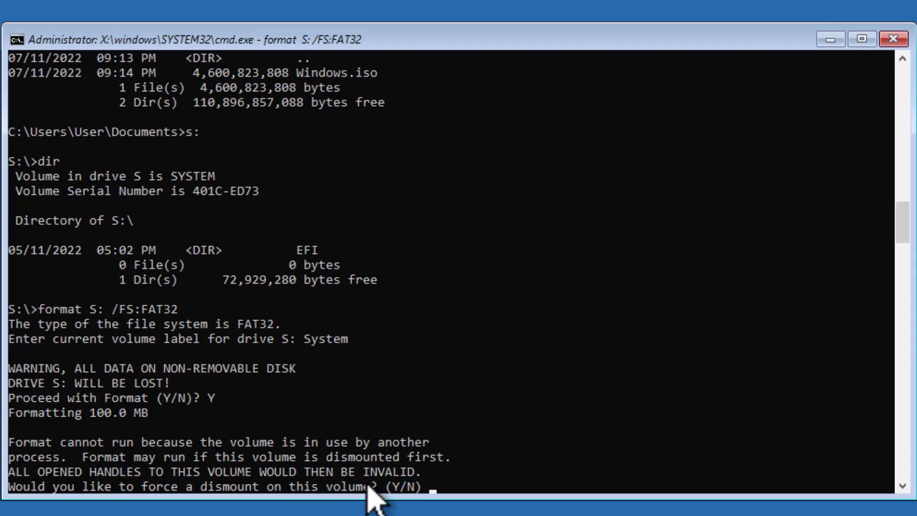
type("Y")
key("Return")
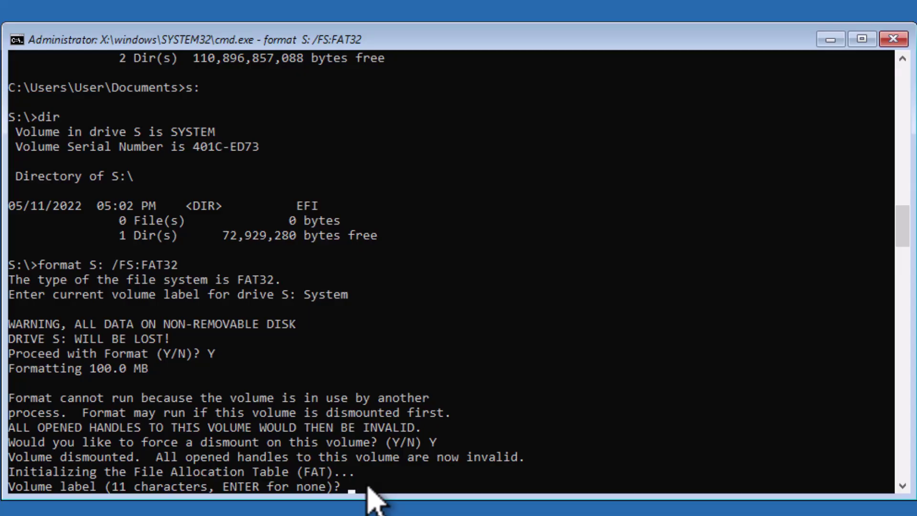
type("System")
key("Return")
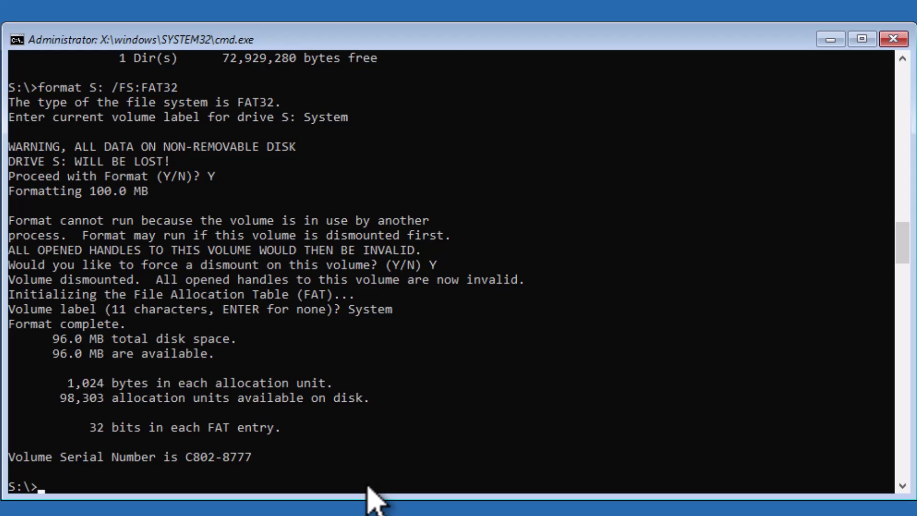
List the directory contents of the formatted drive S.
type("dir")
key("Return")
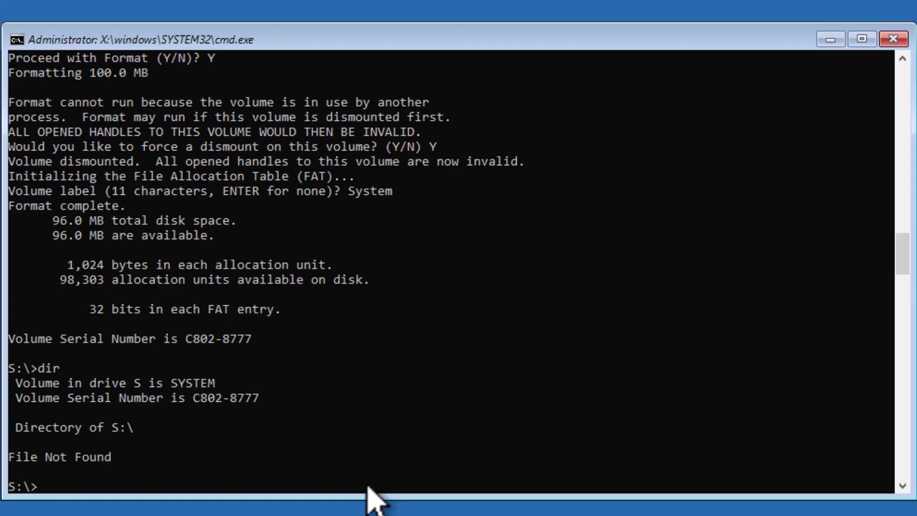
Create UEFI boot files on drive S with "bcdboot C:\Windows /s S: /f UEFI" and list the drive's directory contents.
type("bcdboot")
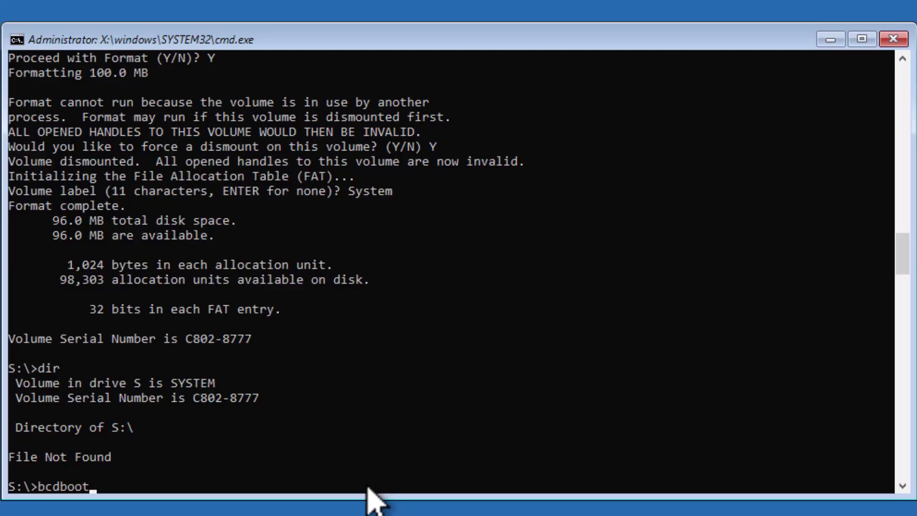
type(" C:\\")
type("Windows ")
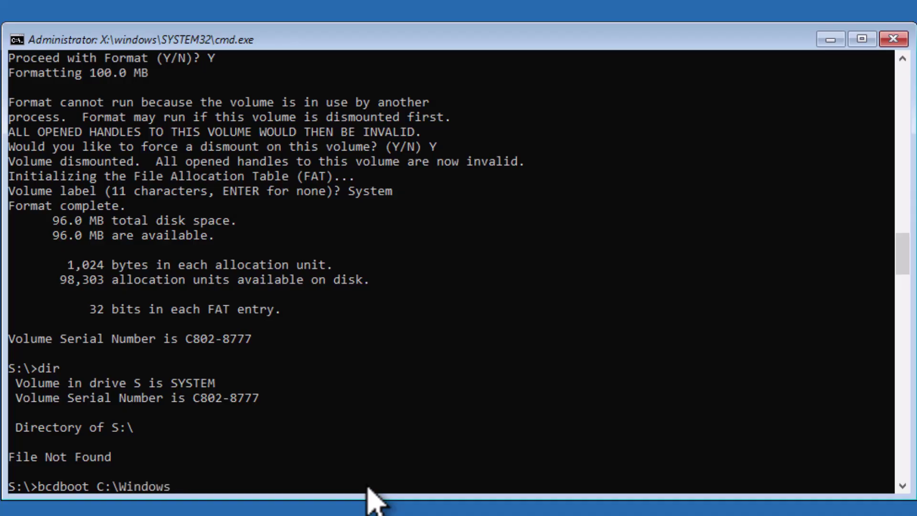
type("/s S: /f UEFI")
key("Return")
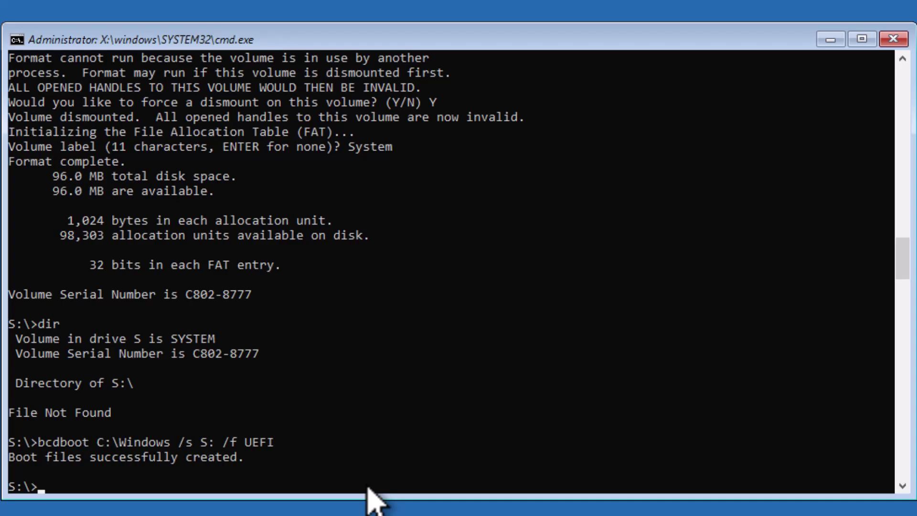
type("dir")
key("Return")
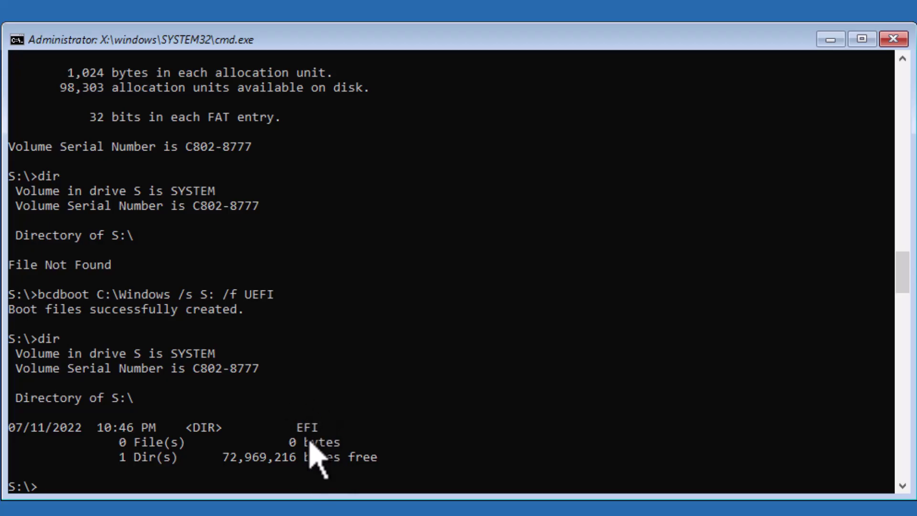
Exit the Command Prompt and turn off the PC from the recovery options.
type("exit")
key("Return")
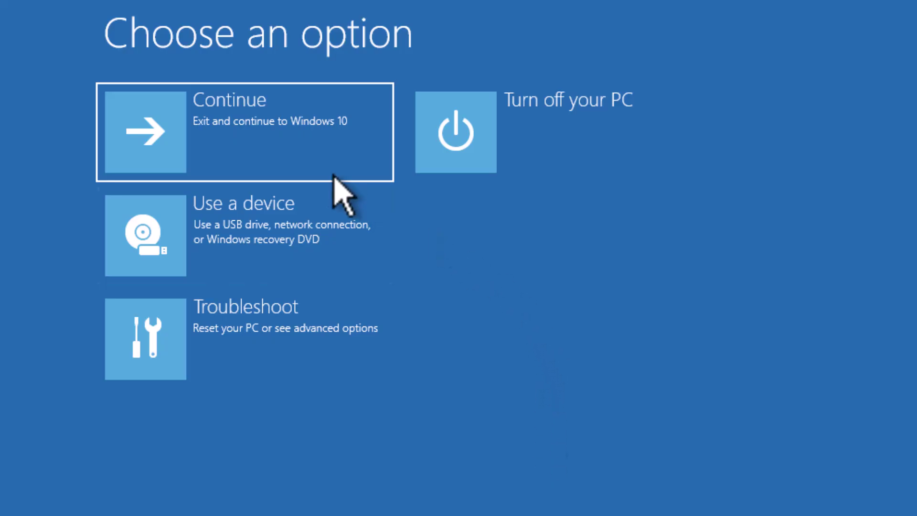
left_click(455, 147)
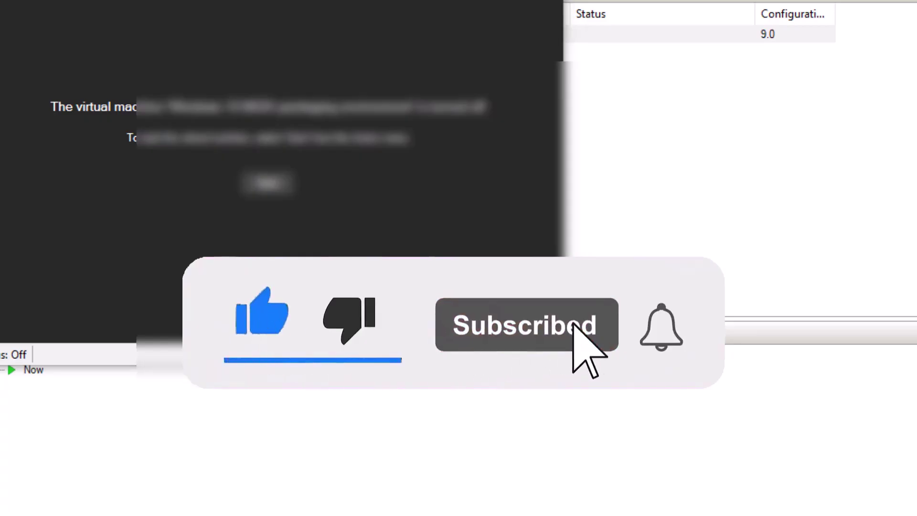
Start the virtual machine and continue without reverting to the previous automatic checkpoint.
left_click(279, 198)
left_click(301, 205)
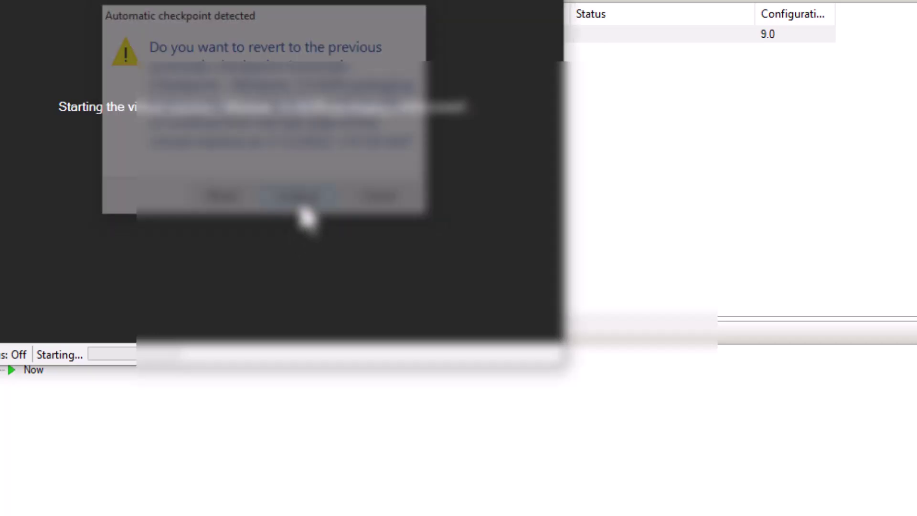